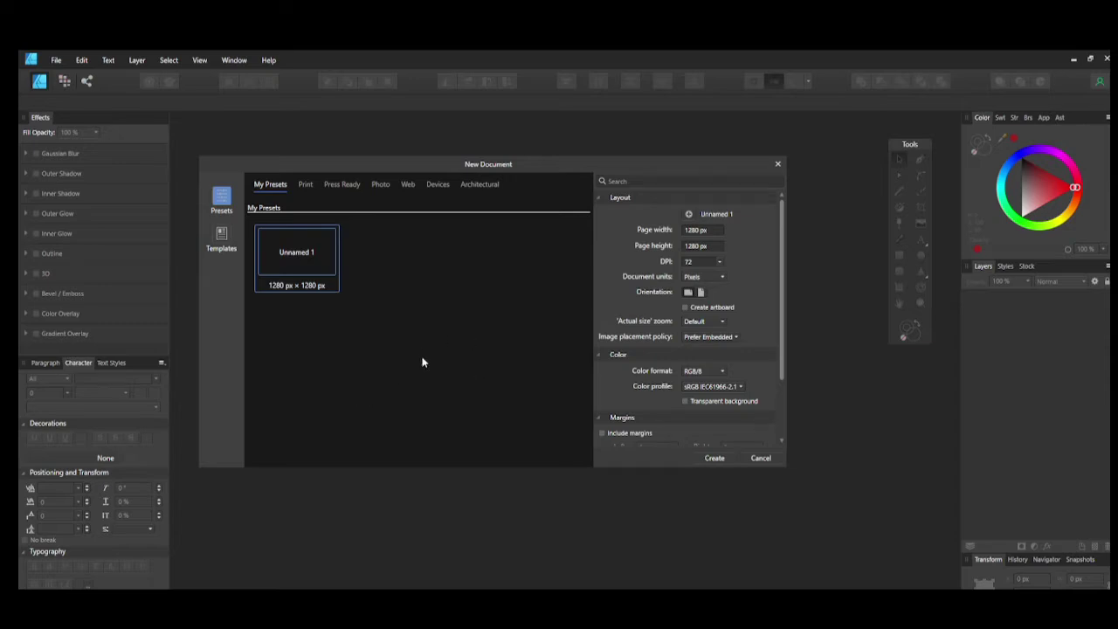
# Apply the A4 print preset (210 × 297 mm, 300 DPI), then browse the other preset categories, ending on Devices
pyautogui.click(307, 185)
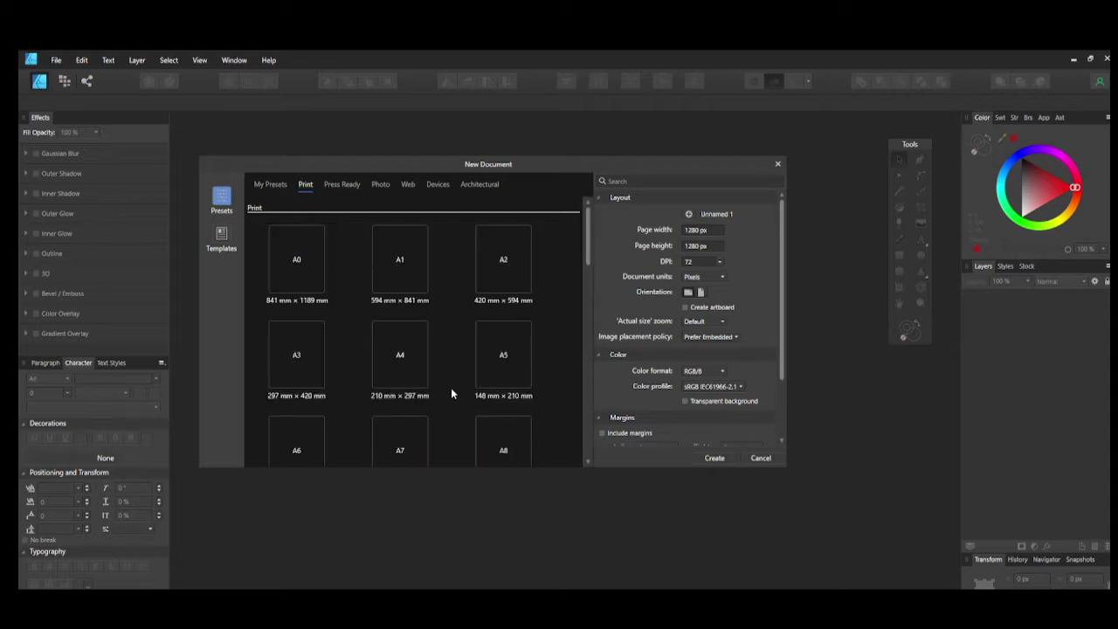
pyautogui.click(421, 376)
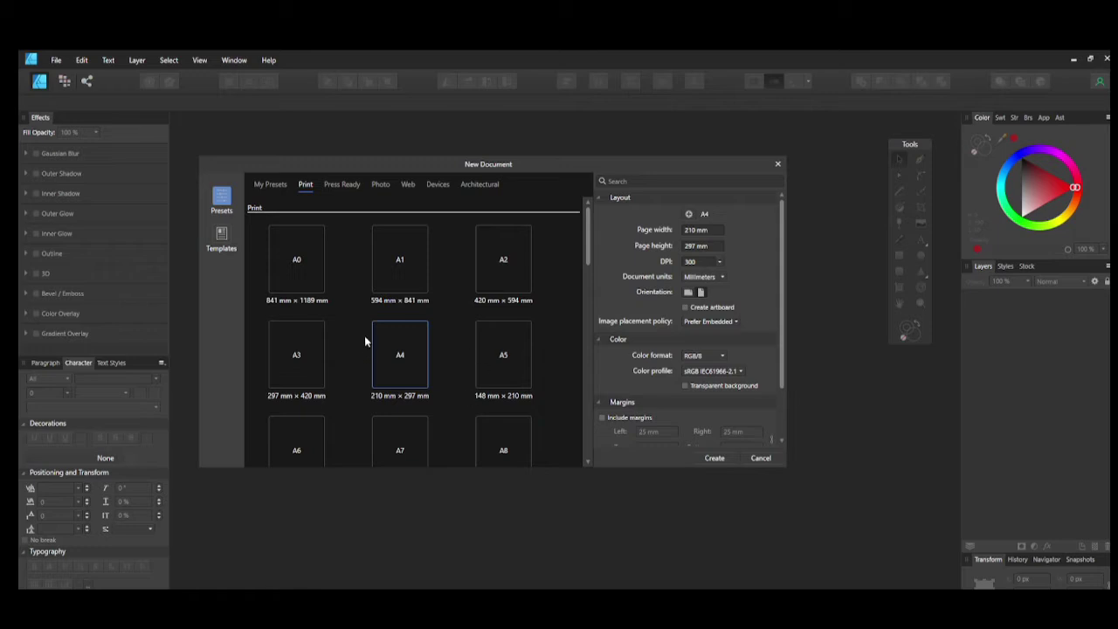
pyautogui.click(342, 184)
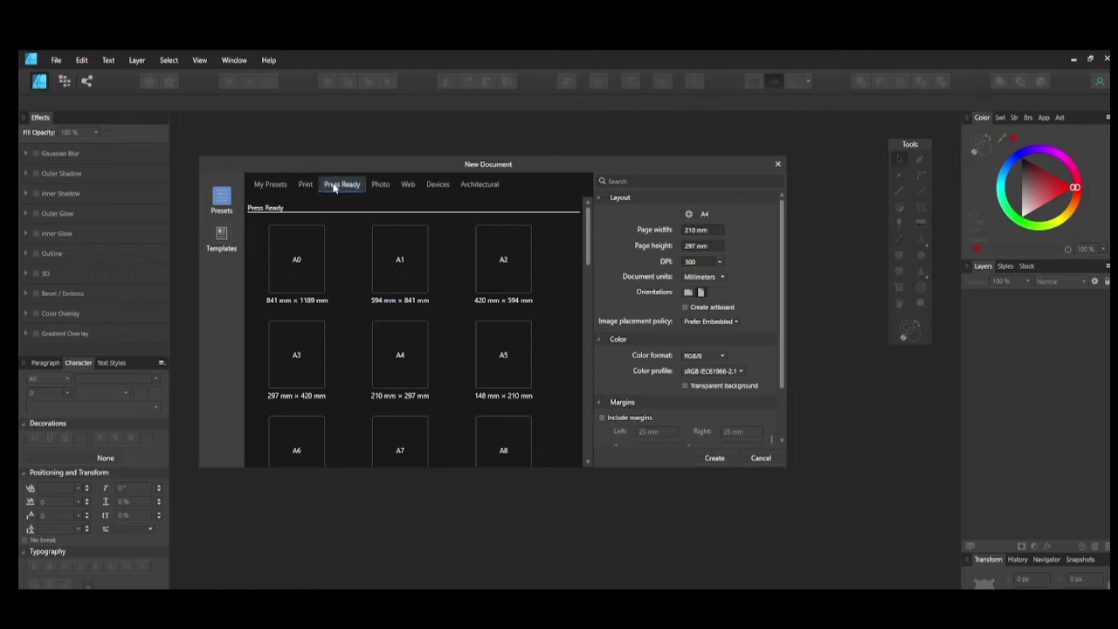
pyautogui.click(381, 184)
pyautogui.click(409, 188)
pyautogui.click(439, 187)
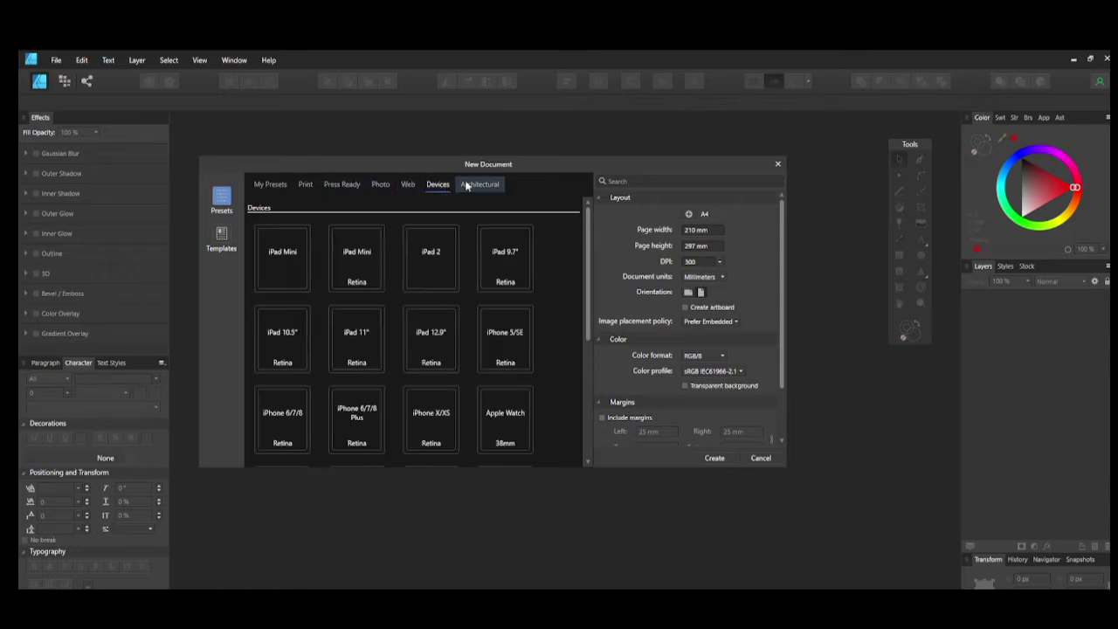
pyautogui.click(476, 185)
pyautogui.click(438, 185)
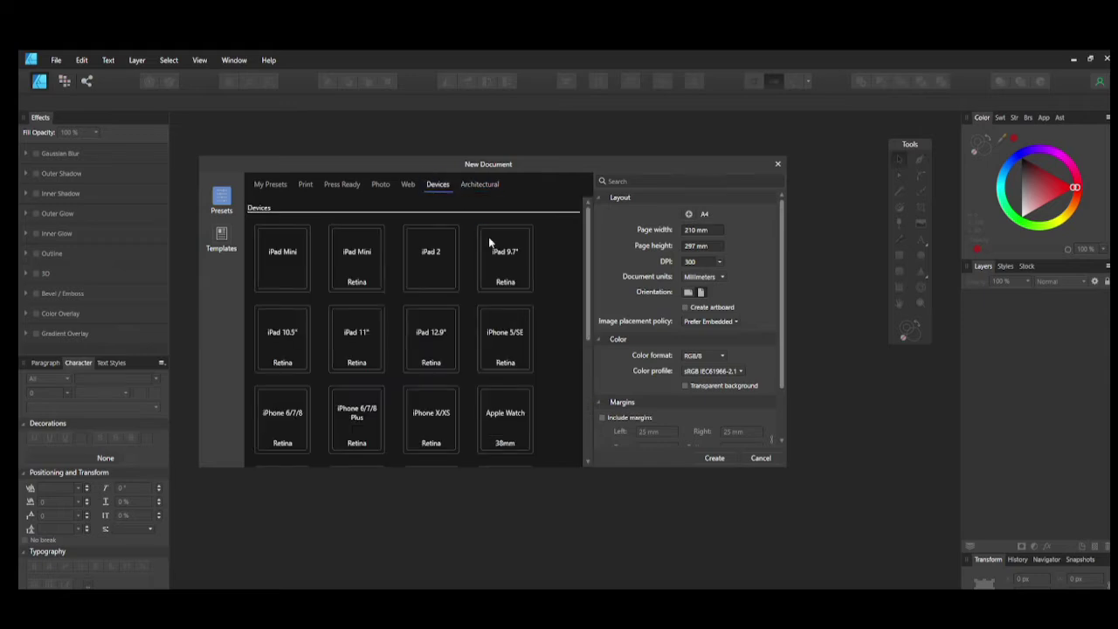
# Pick the saved Unnamed 1 preset (1280 × 1280 px), keep Pixels as units, and create the document
pyautogui.click(272, 189)
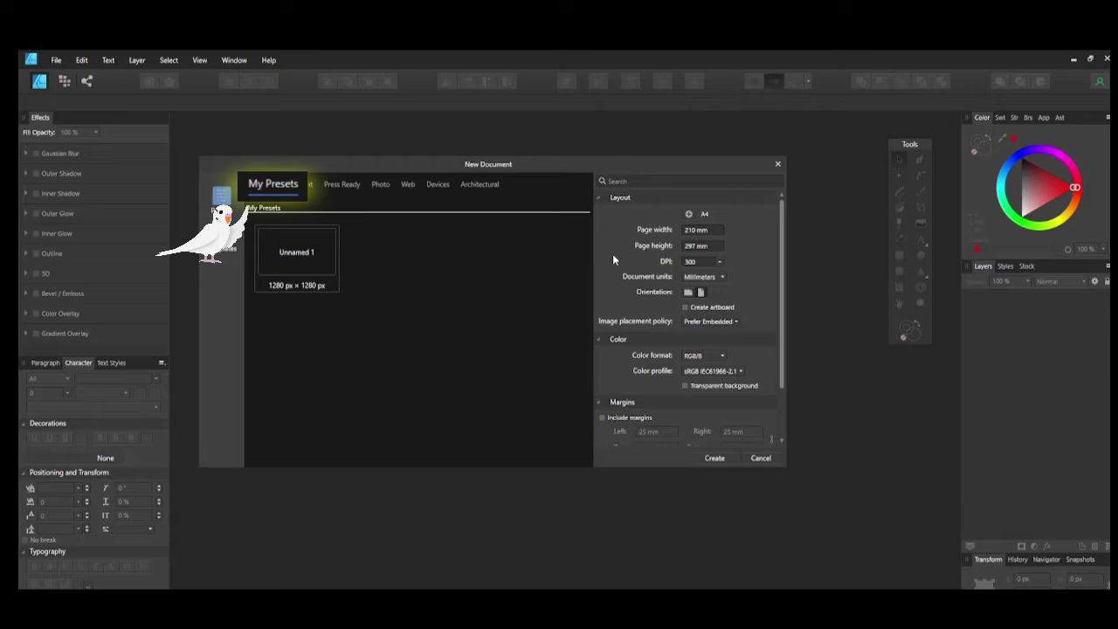
pyautogui.click(321, 259)
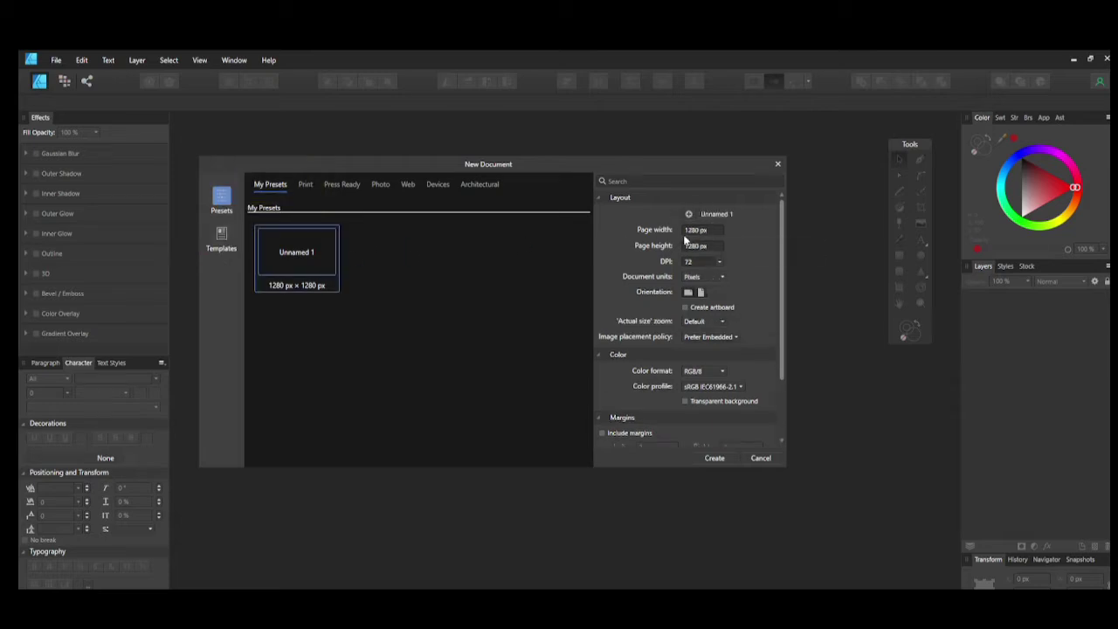
pyautogui.click(700, 277)
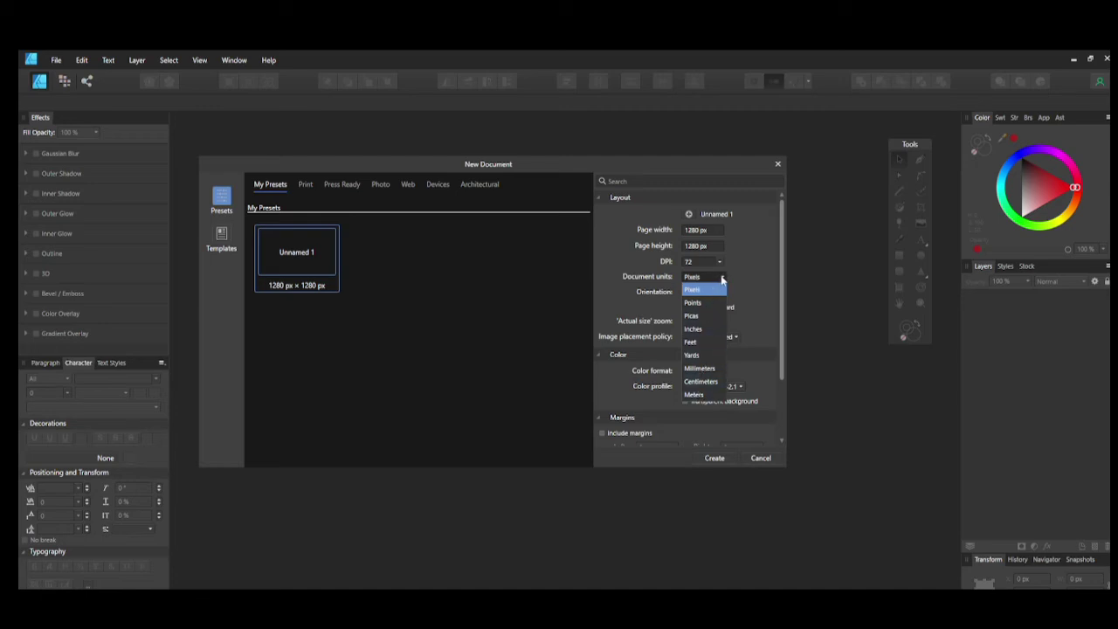
pyautogui.click(723, 277)
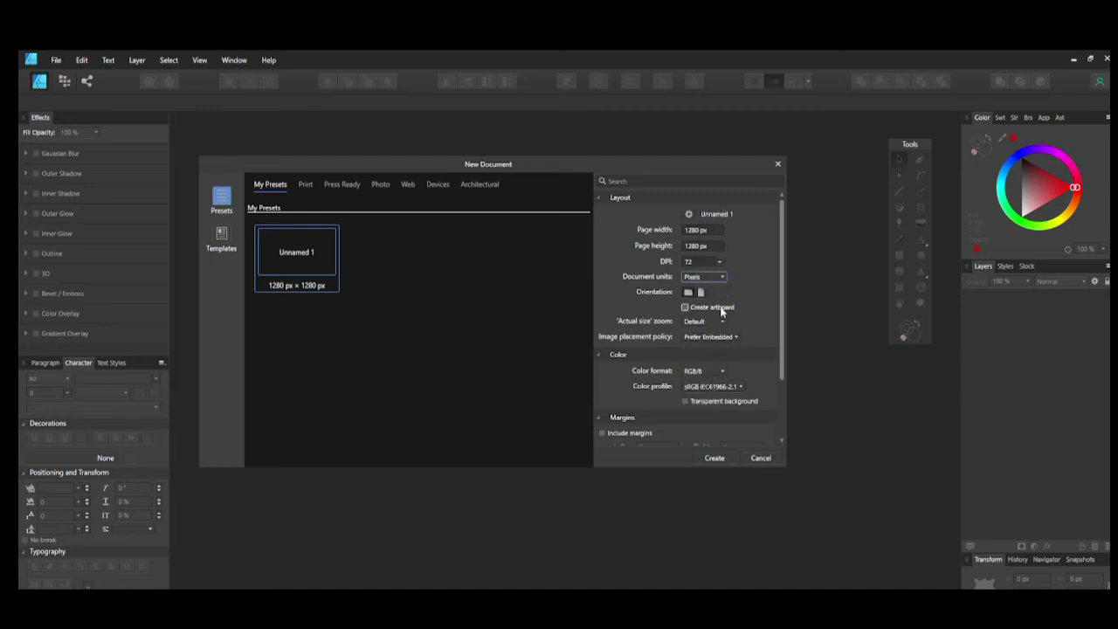
pyautogui.click(715, 460)
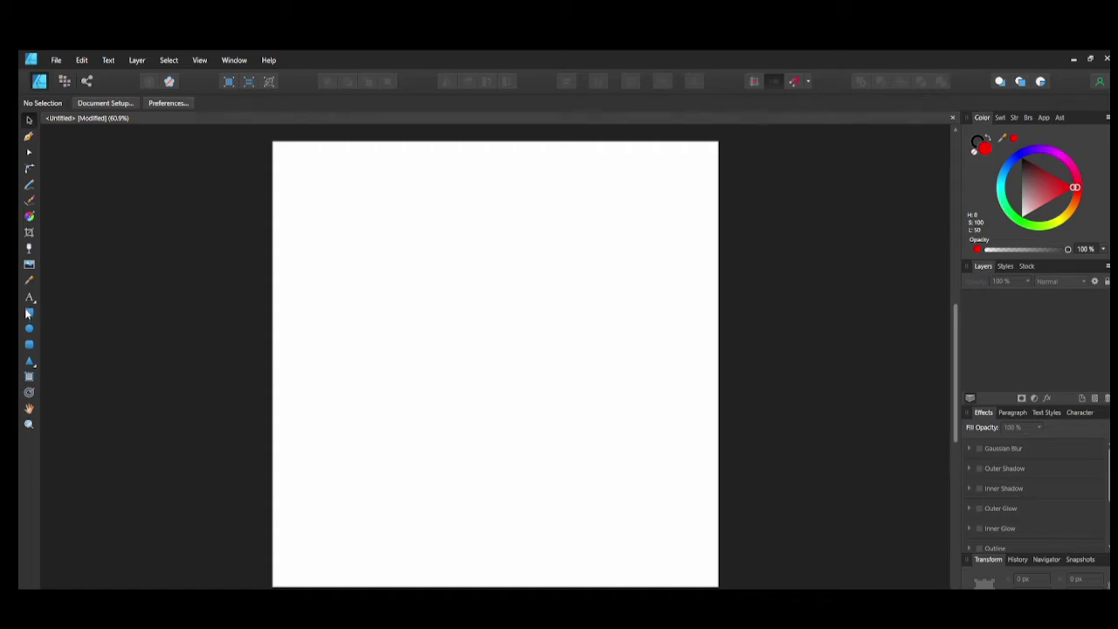
# Draw a red rectangle near the top-left, an ellipse to its right, and a triangle below it
pyautogui.click(29, 313)
pyautogui.moveTo(311, 169)
pyautogui.mouseDown()
pyautogui.moveTo(362, 250)
pyautogui.moveTo(472, 210)
pyautogui.moveTo(463, 266)
pyautogui.moveTo(476, 284)
pyautogui.mouseUp()
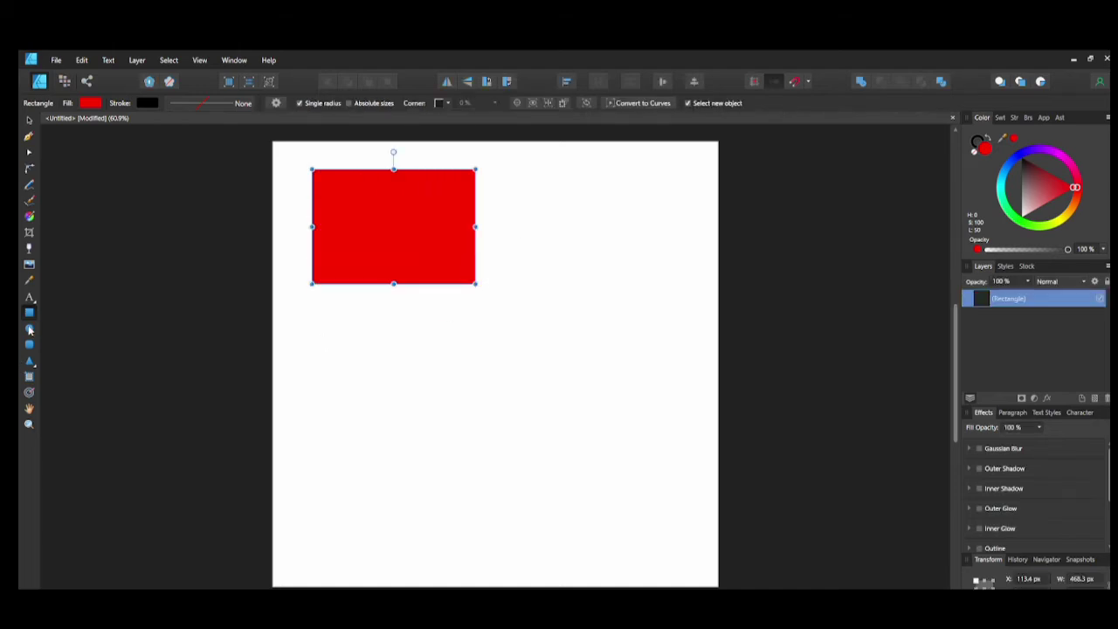
pyautogui.press('e')
pyautogui.moveTo(530, 204); pyautogui.dragTo(654, 282)
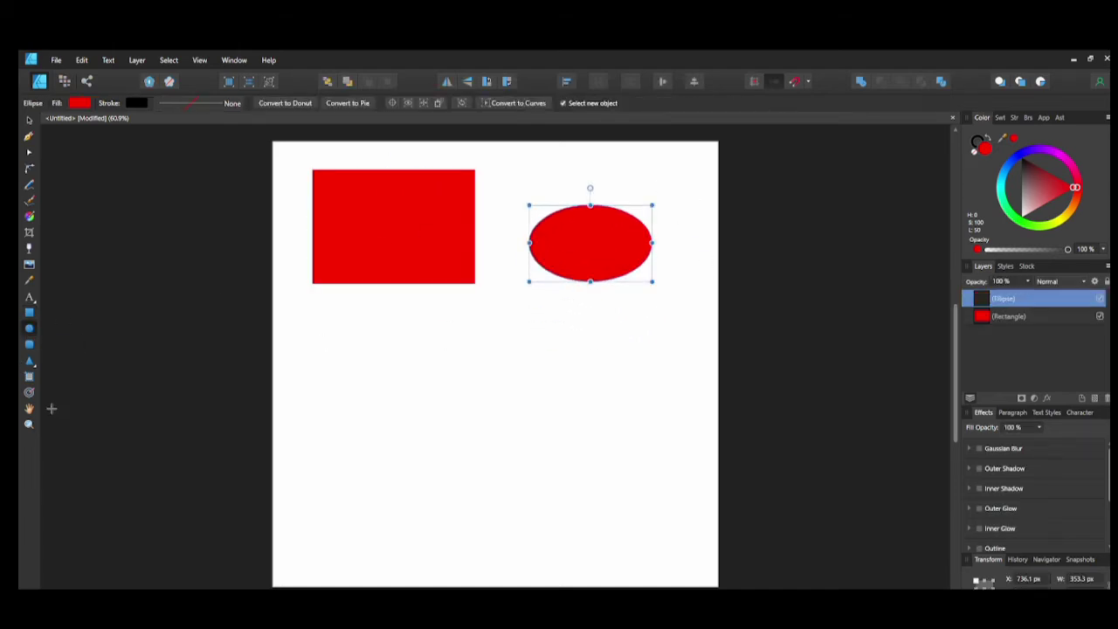
pyautogui.click(29, 361)
pyautogui.moveTo(325, 317); pyautogui.dragTo(418, 385)
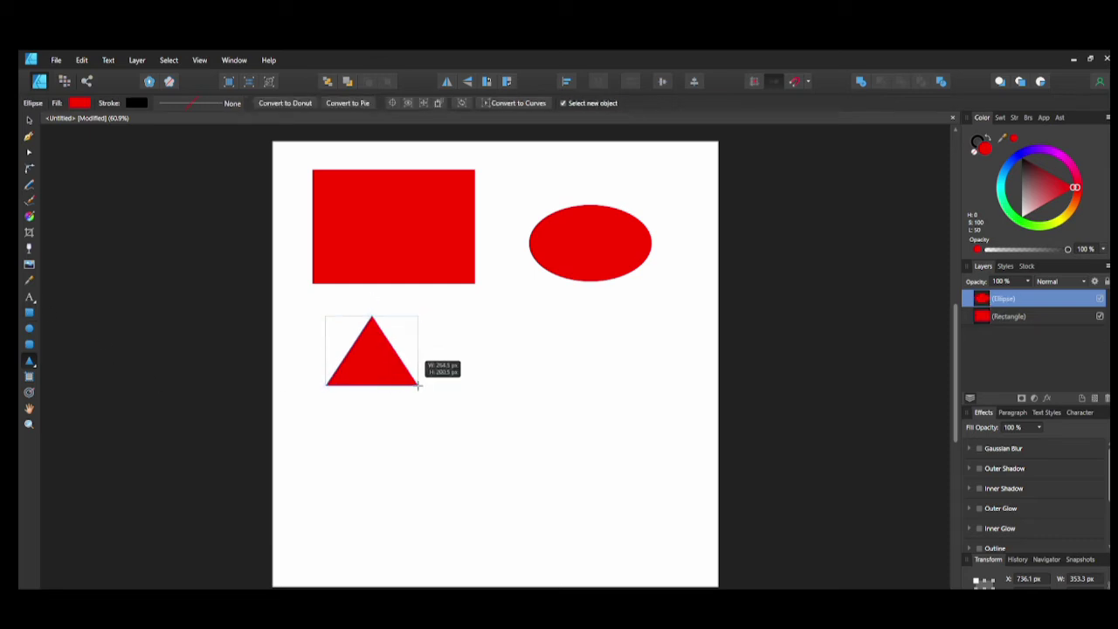
pyautogui.moveTo(419, 385); pyautogui.dragTo(420, 387)
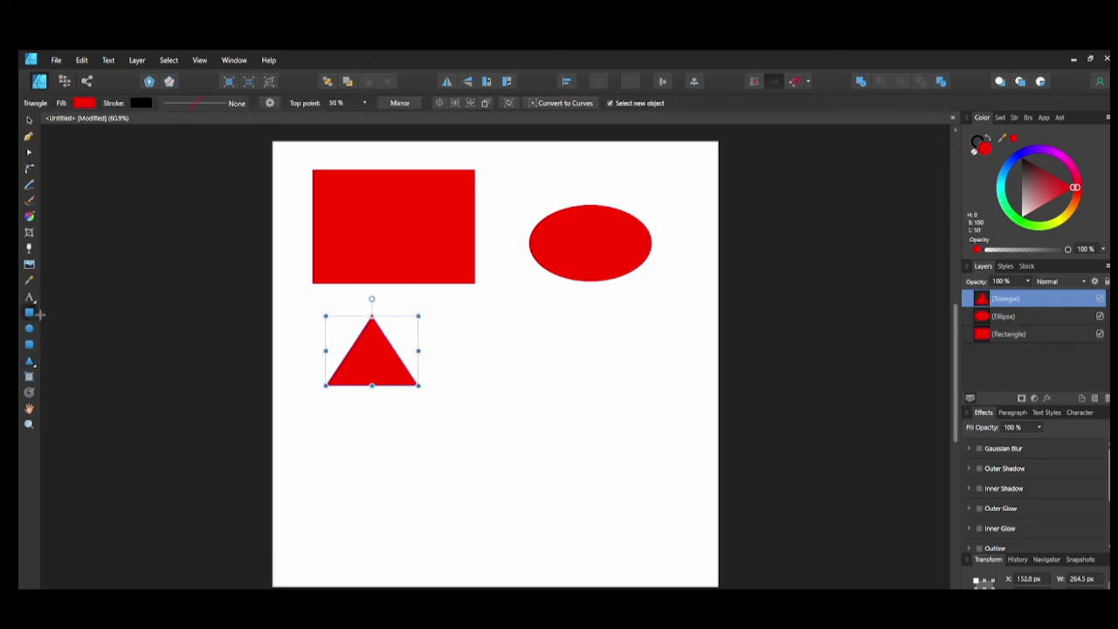
# Draw a red square in the middle and a circle near the page's bottom-left
pyautogui.press('m')
pyautogui.moveTo(483, 318); pyautogui.dragTo(613, 446)
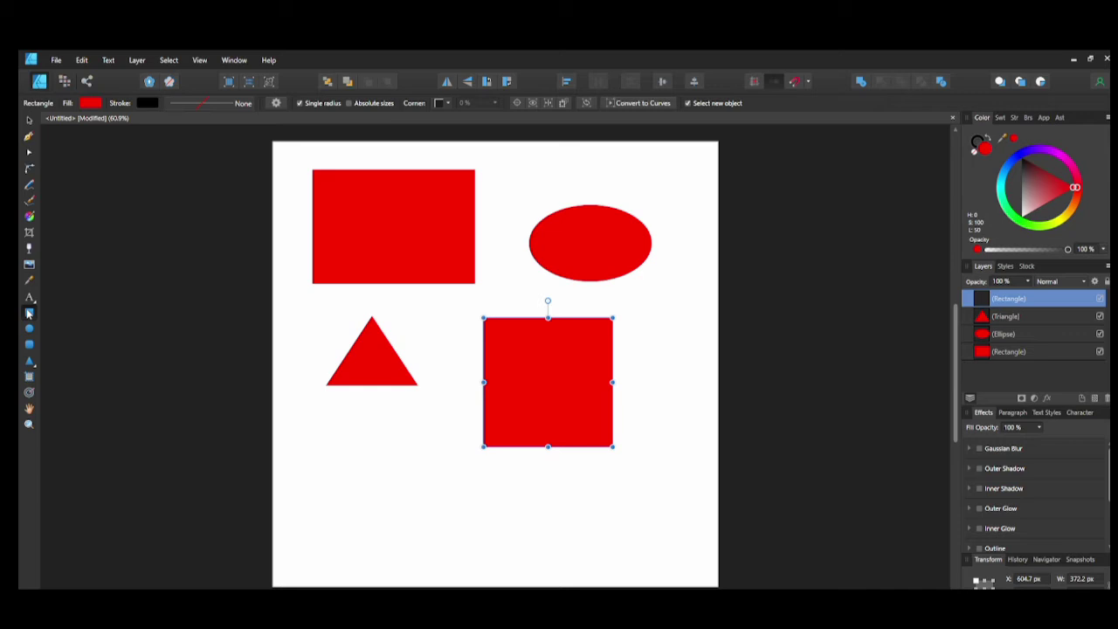
pyautogui.click(28, 330)
pyautogui.moveTo(303, 481); pyautogui.dragTo(441, 529)
pyautogui.click(29, 119)
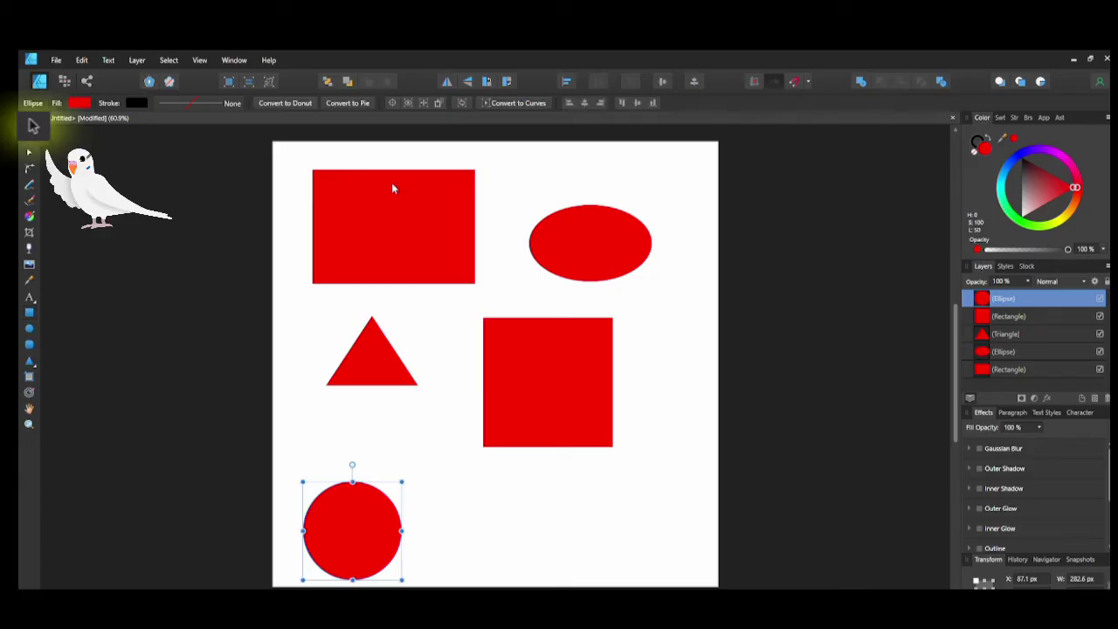
# Nudge the rectangle slightly left and move the ellipse up and to the right
pyautogui.moveTo(397, 212)
pyautogui.mouseDown()
pyautogui.moveTo(469, 232)
pyautogui.moveTo(414, 182)
pyautogui.moveTo(400, 243)
pyautogui.moveTo(390, 214)
pyautogui.mouseUp()
pyautogui.moveTo(580, 238); pyautogui.dragTo(611, 212)
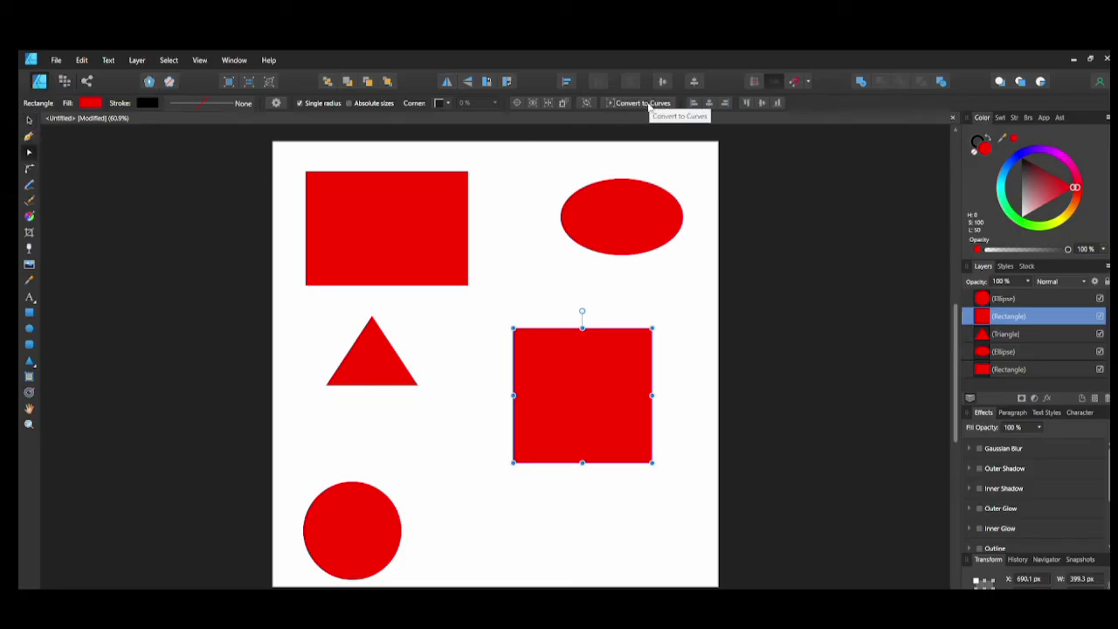
# Convert the square to curves and drag its corner nodes into an irregular pentagon
pyautogui.click(708, 104)
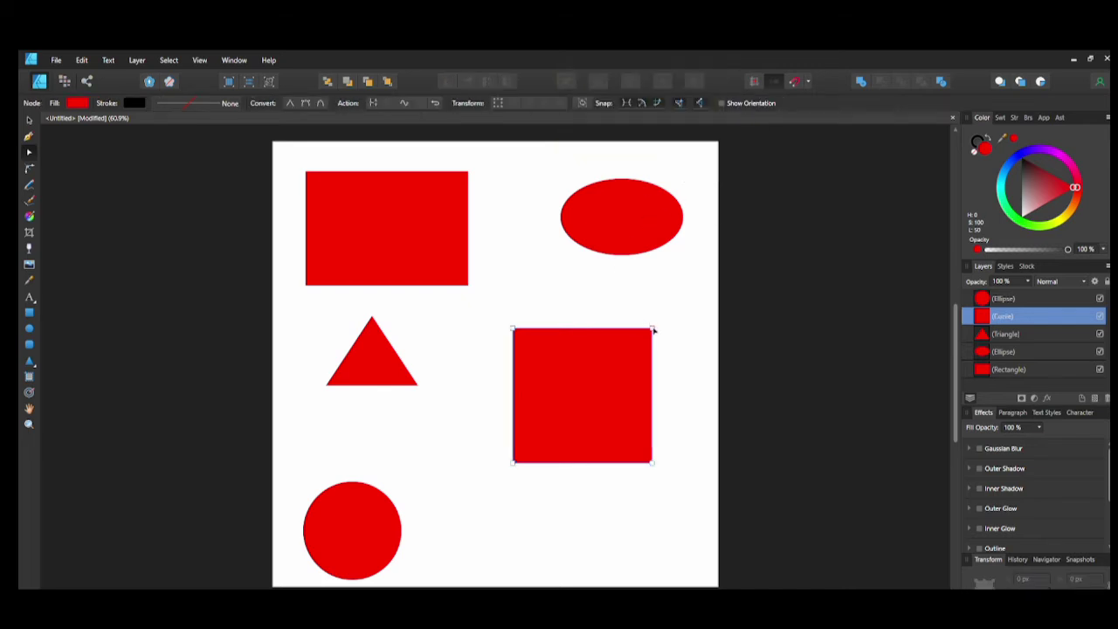
pyautogui.moveTo(654, 330); pyautogui.dragTo(635, 374)
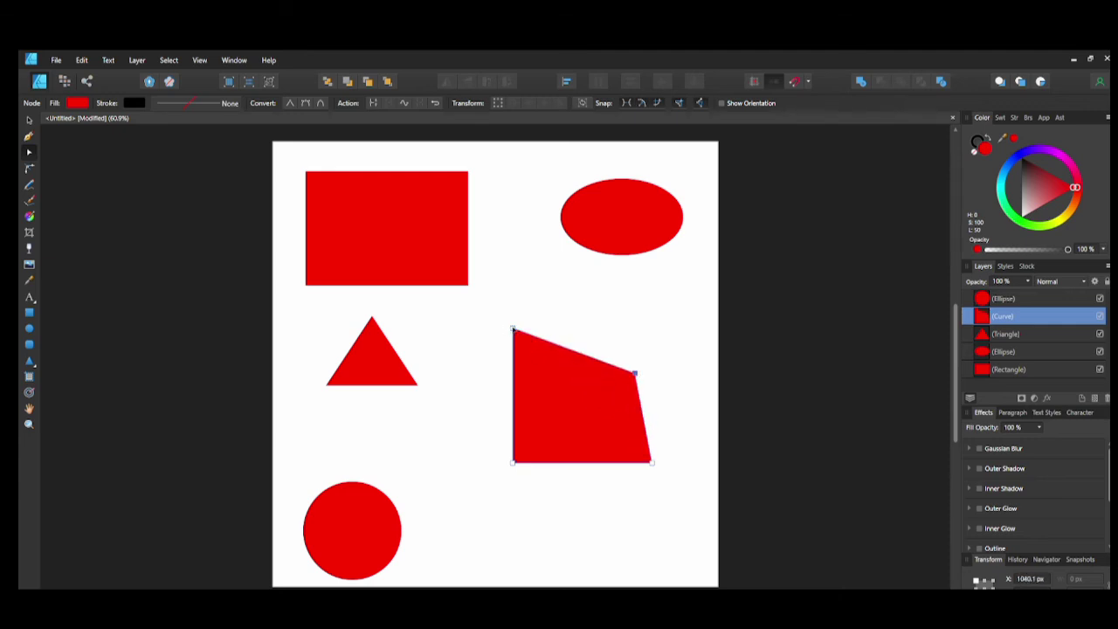
pyautogui.moveTo(512, 328); pyautogui.dragTo(542, 342)
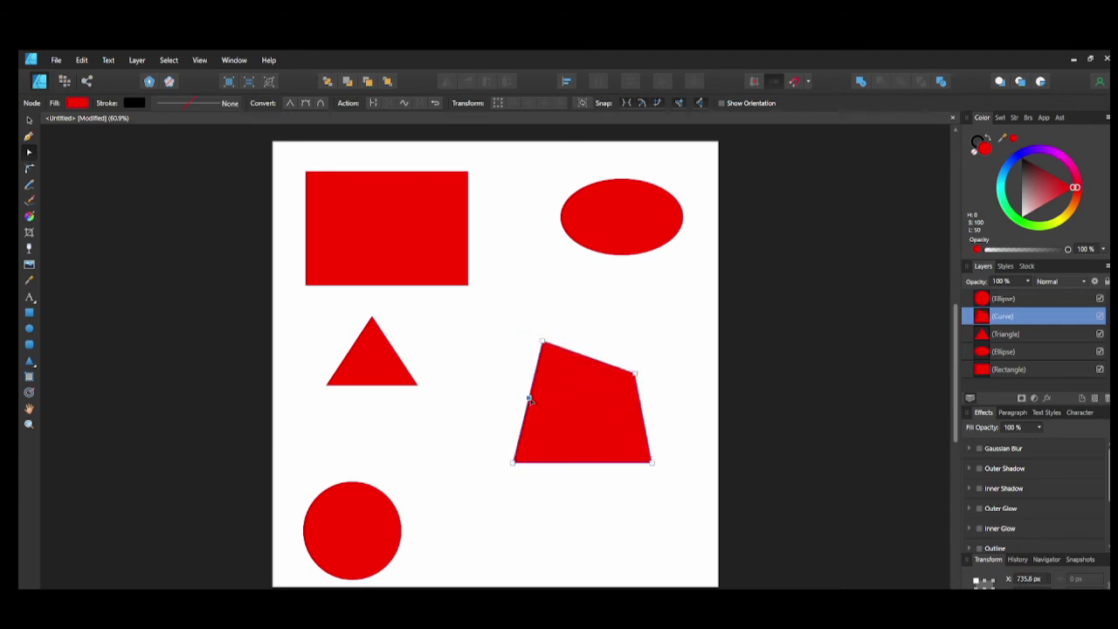
pyautogui.moveTo(530, 399); pyautogui.dragTo(472, 397)
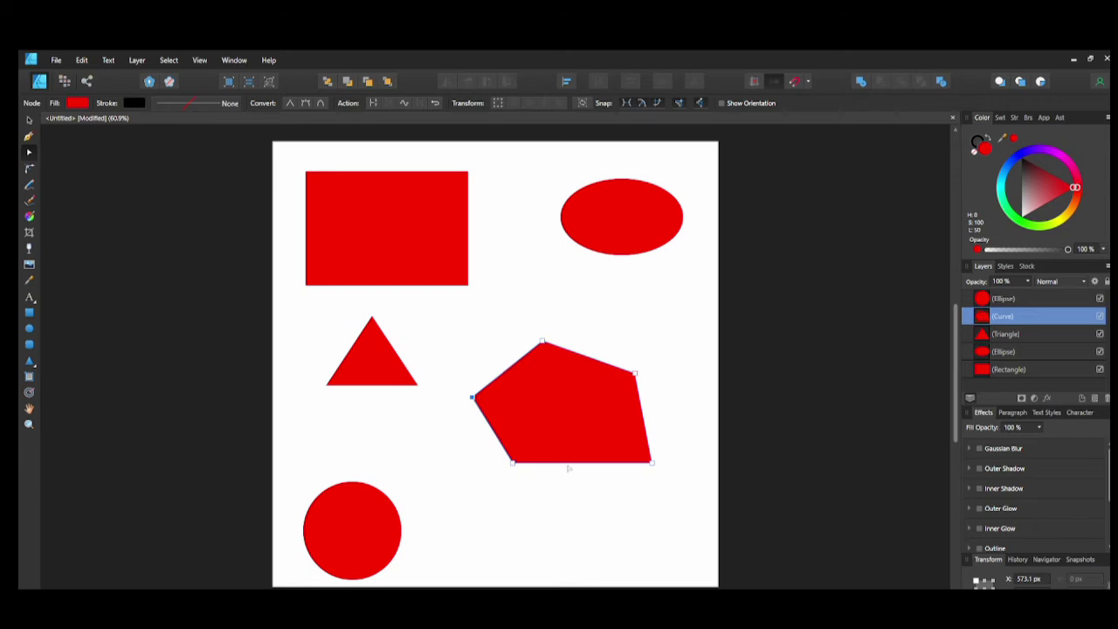
# Curve the upper-left edge inward, bulge the top outward and bend the right side in
pyautogui.moveTo(569, 464); pyautogui.dragTo(578, 487)
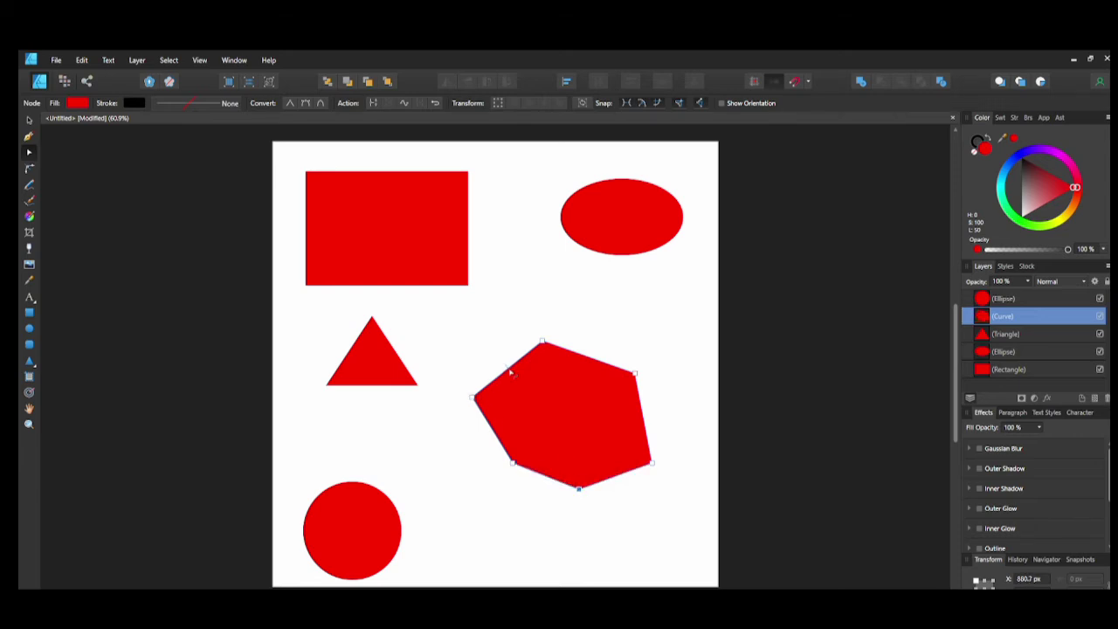
pyautogui.moveTo(512, 370); pyautogui.dragTo(529, 389)
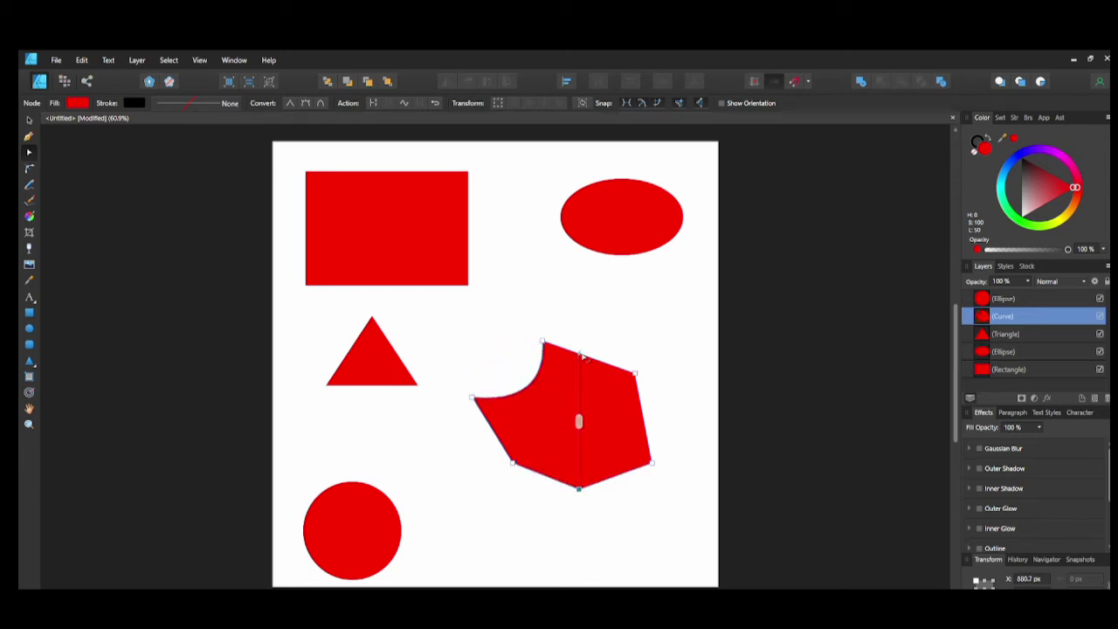
pyautogui.moveTo(587, 356); pyautogui.dragTo(590, 330)
pyautogui.moveTo(643, 403); pyautogui.dragTo(623, 421)
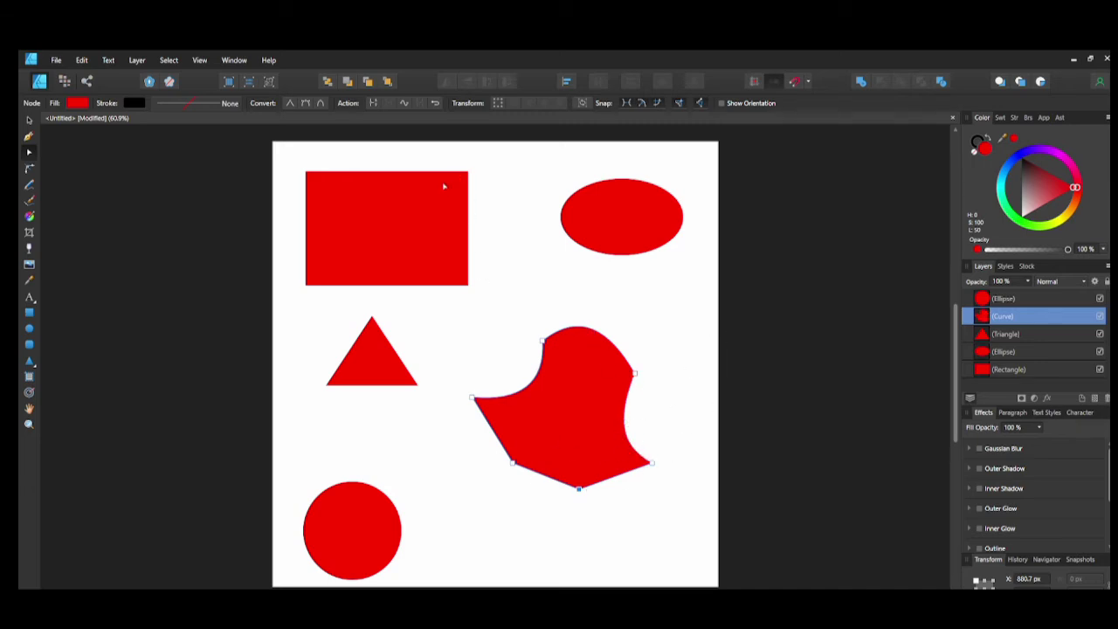
pyautogui.click(700, 374)
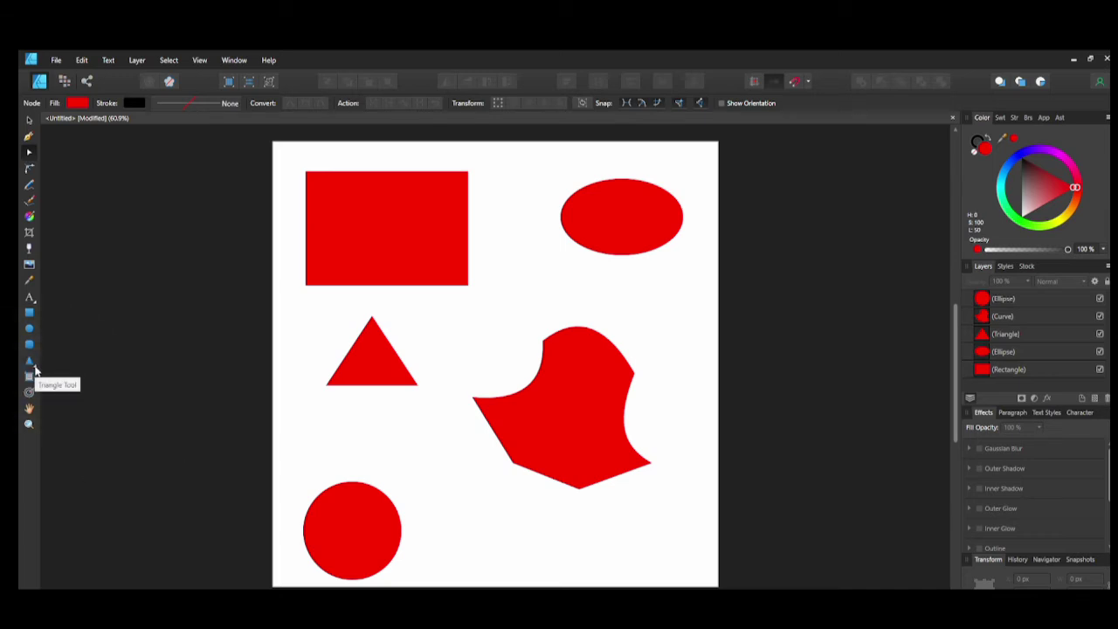
# Choose the Star Tool from the Triangle Tool's shape flyout
pyautogui.click(35, 367)
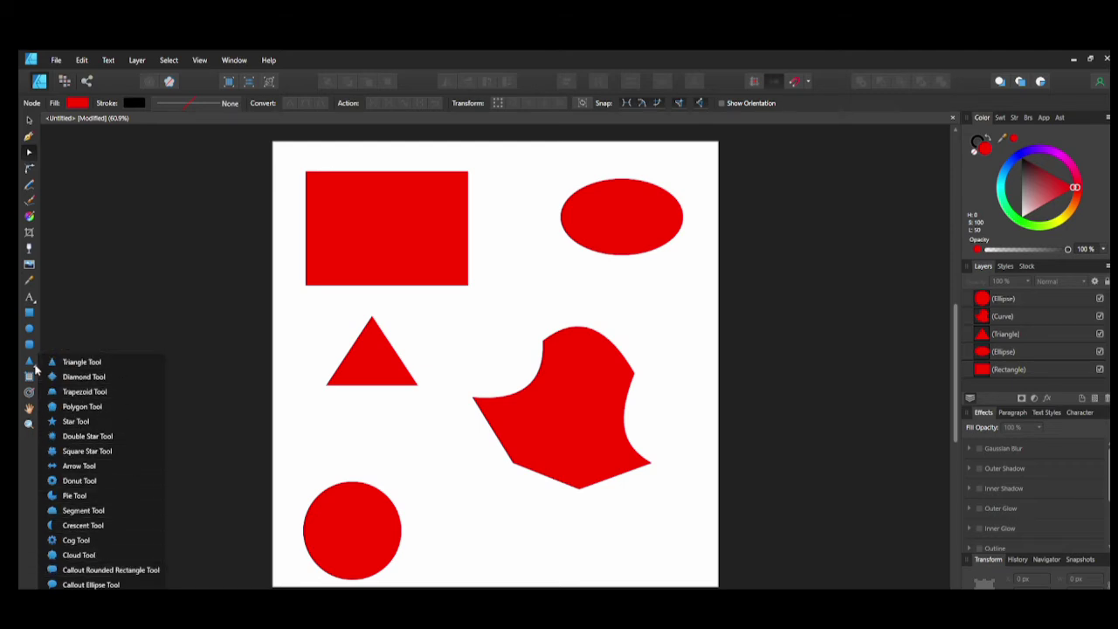
pyautogui.click(75, 421)
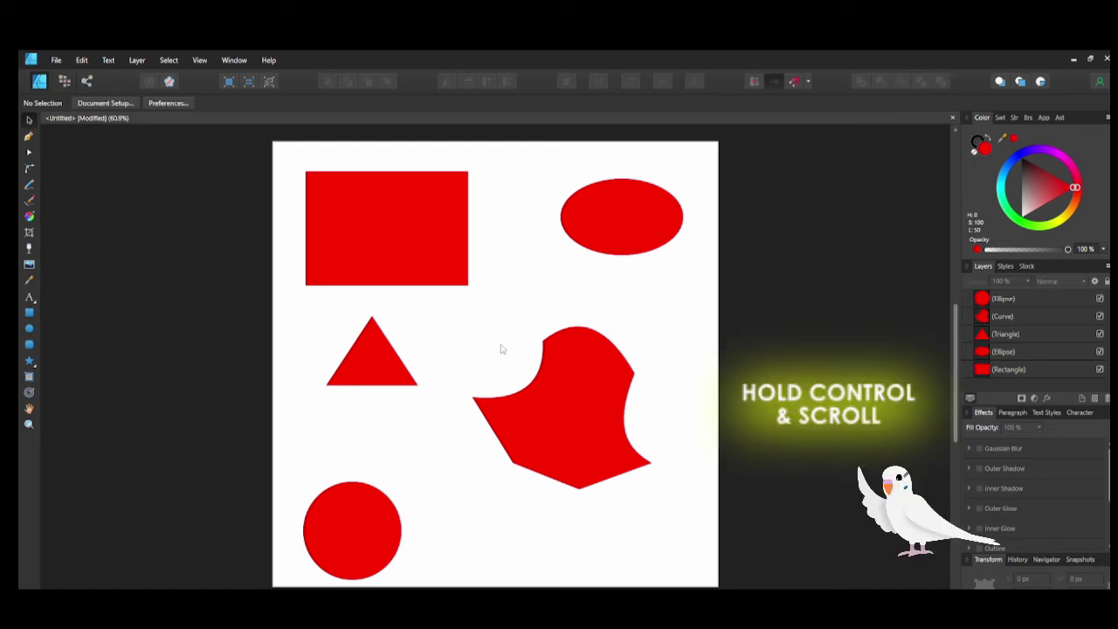
pyautogui.keyDown('ctrl'); pyautogui.scroll(8, 502, 343); pyautogui.keyUp('ctrl')
pyautogui.keyDown('ctrl'); pyautogui.scroll(-8, 515, 340); pyautogui.keyUp('ctrl')
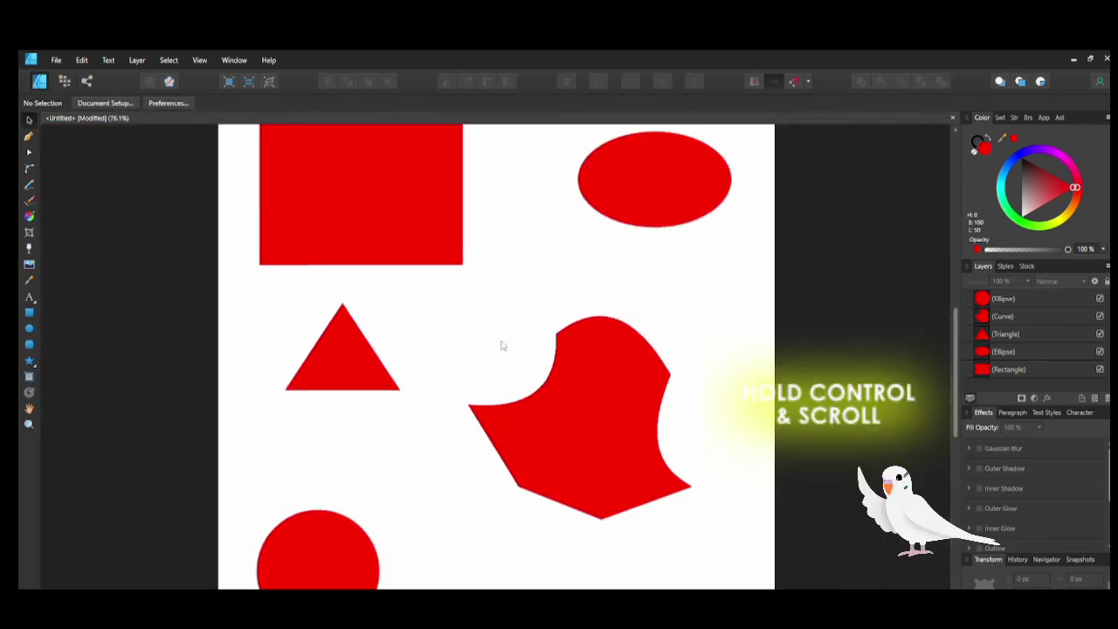
pyautogui.keyDown('ctrl'); pyautogui.scroll(5, 499, 344); pyautogui.keyUp('ctrl')
pyautogui.keyDown('ctrl'); pyautogui.scroll(-6, 502, 347); pyautogui.keyUp('ctrl')
pyautogui.keyDown('ctrl'); pyautogui.scroll(1, 501, 347); pyautogui.keyUp('ctrl')
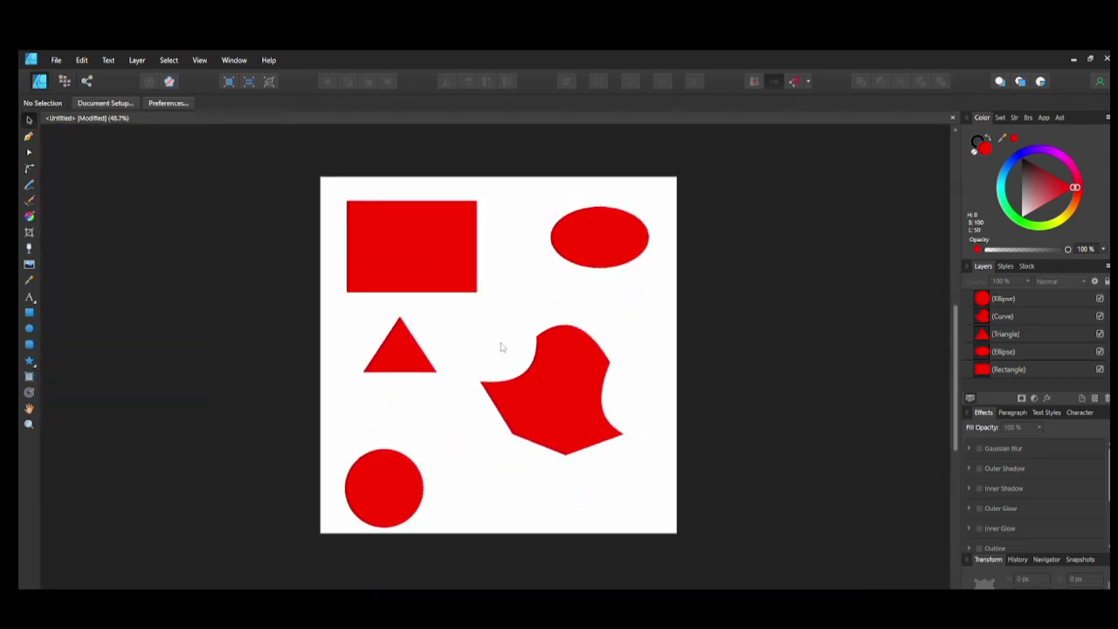
pyautogui.keyDown('ctrl'); pyautogui.scroll(8, 503, 374); pyautogui.keyUp('ctrl')
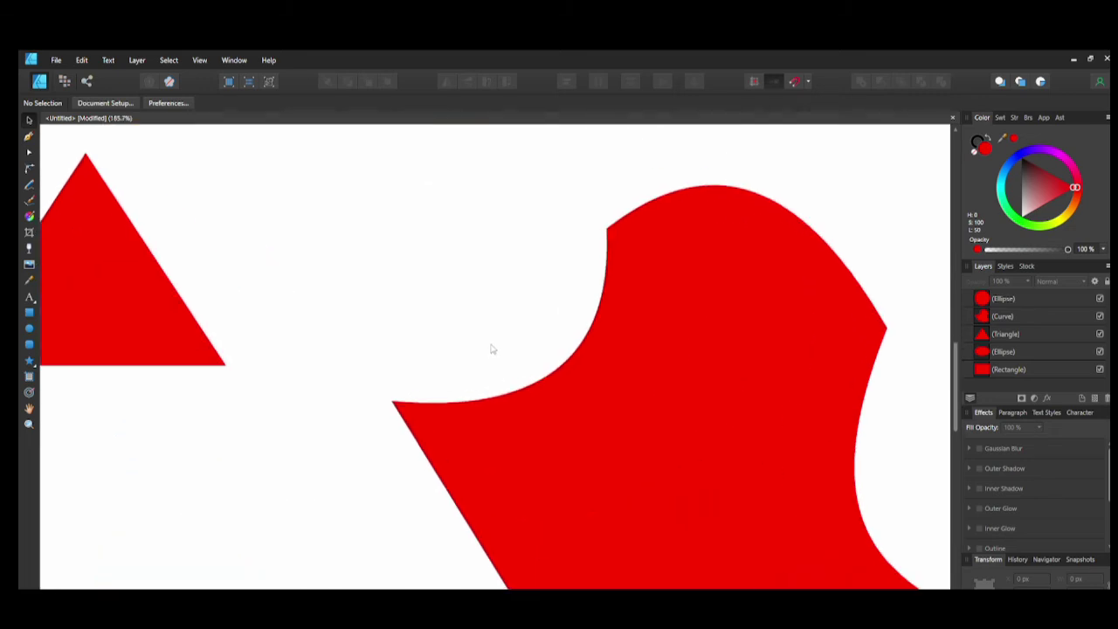
pyautogui.moveTo(491, 348); pyautogui.dragTo(594, 298)
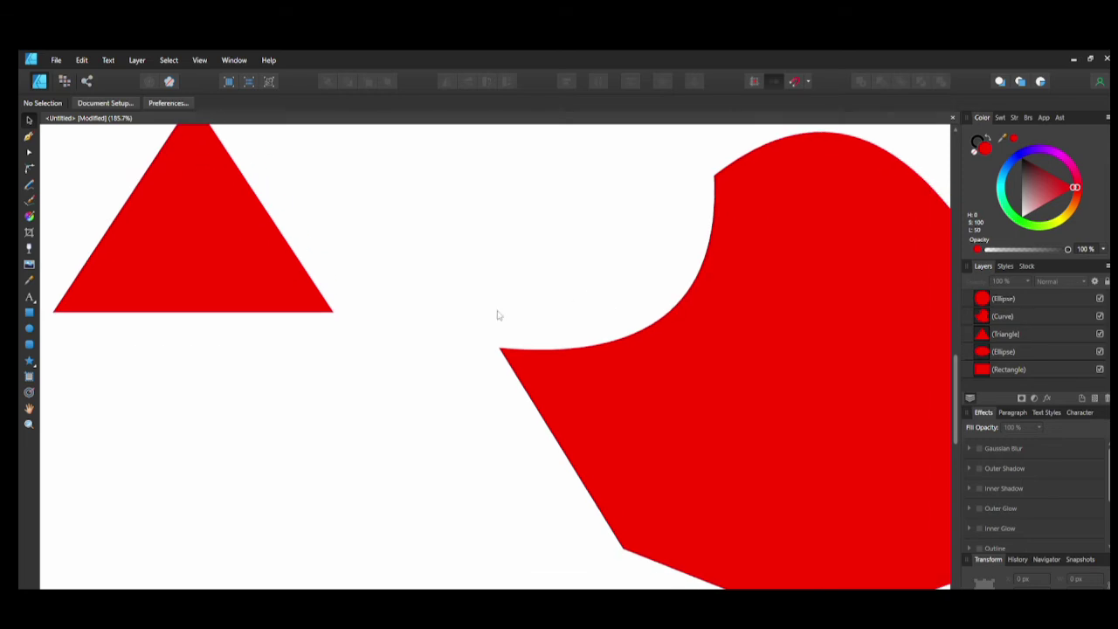
pyautogui.scroll(-5, 498, 316)
pyautogui.scroll(2, 495, 316)
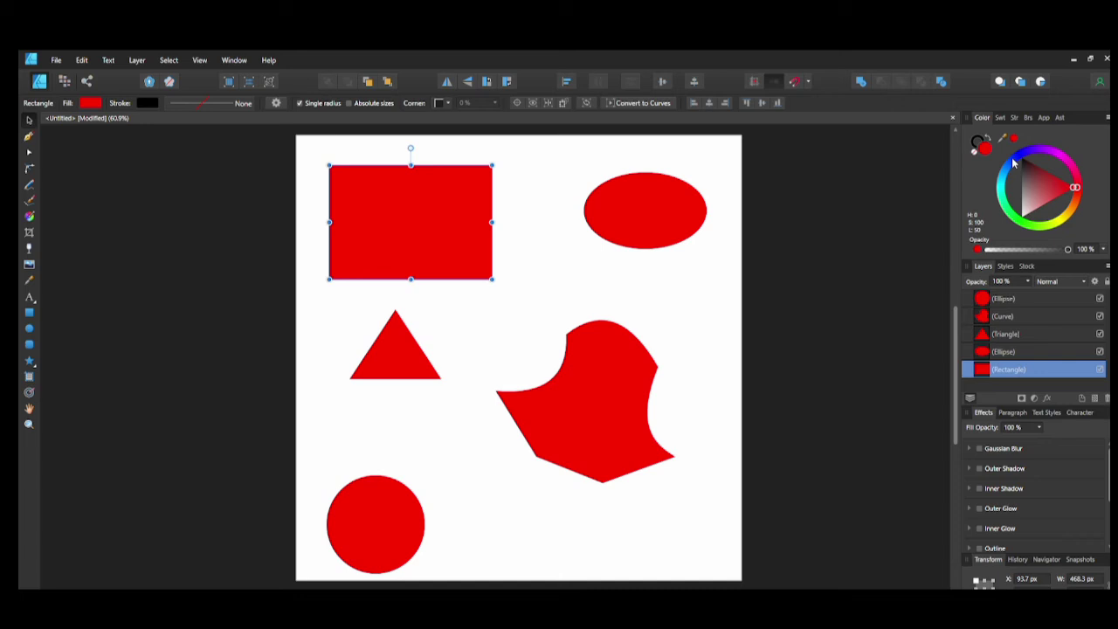
# Fill the rectangle olive-green and give it a purple outline about 19.8 pt wide
pyautogui.moveTo(1015, 160)
pyautogui.mouseDown()
pyautogui.moveTo(1007, 175)
pyautogui.moveTo(1027, 225)
pyautogui.moveTo(1091, 218)
pyautogui.moveTo(1042, 140)
pyautogui.moveTo(1004, 175)
pyautogui.moveTo(1047, 239)
pyautogui.moveTo(1045, 185)
pyautogui.moveTo(1024, 182)
pyautogui.moveTo(1053, 208)
pyautogui.moveTo(1036, 188)
pyautogui.mouseUp()
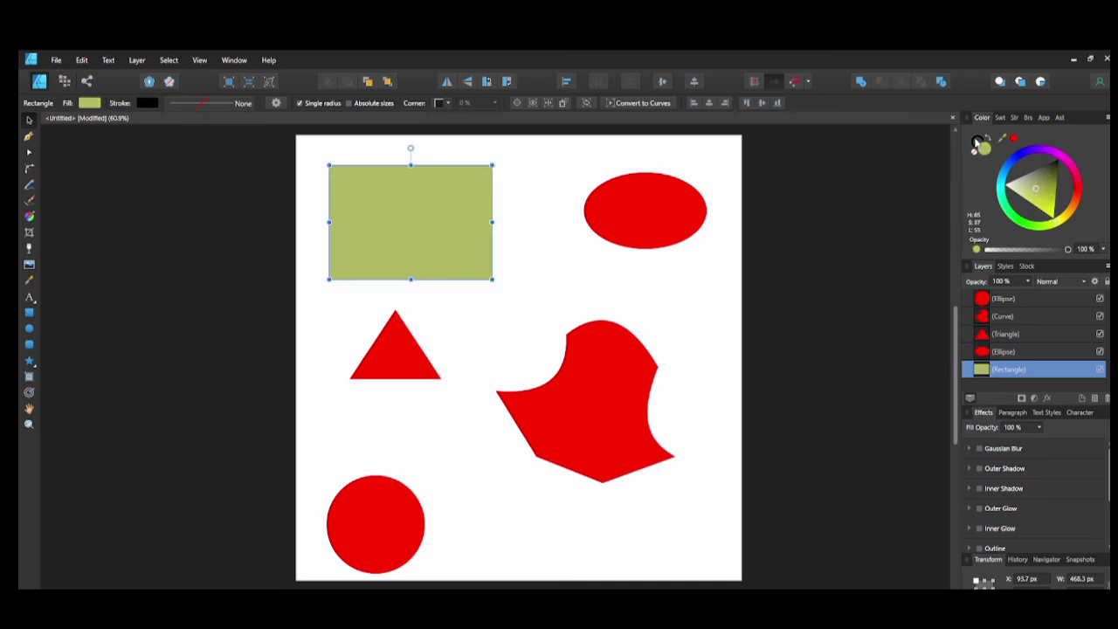
pyautogui.click(976, 141)
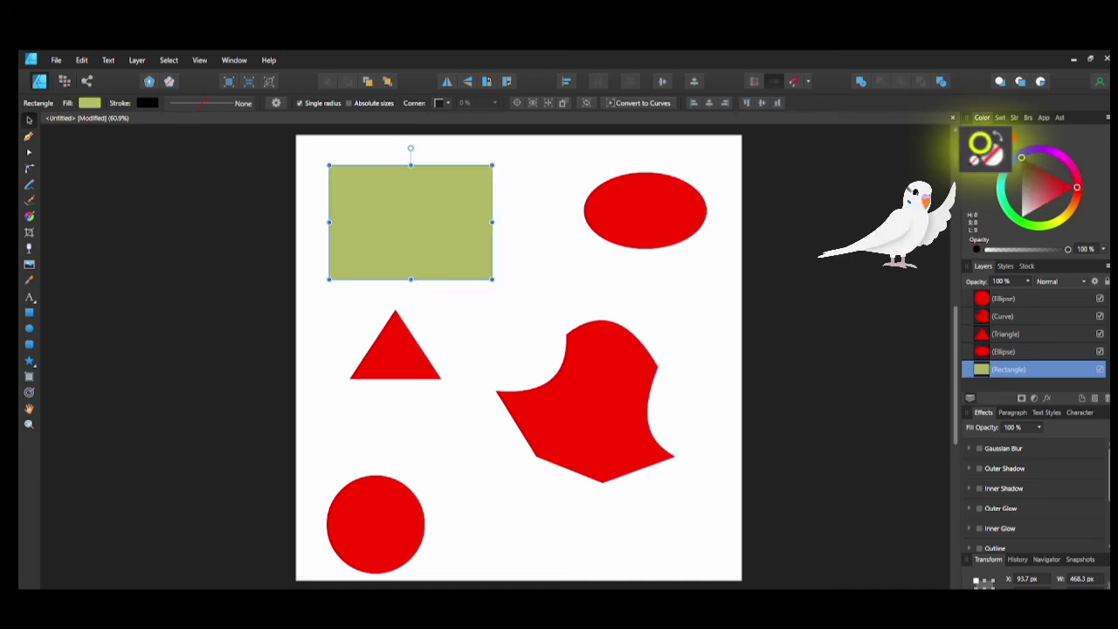
pyautogui.moveTo(1044, 205)
pyautogui.mouseDown()
pyautogui.moveTo(1048, 179)
pyautogui.moveTo(1024, 176)
pyautogui.moveTo(1034, 182)
pyautogui.mouseUp()
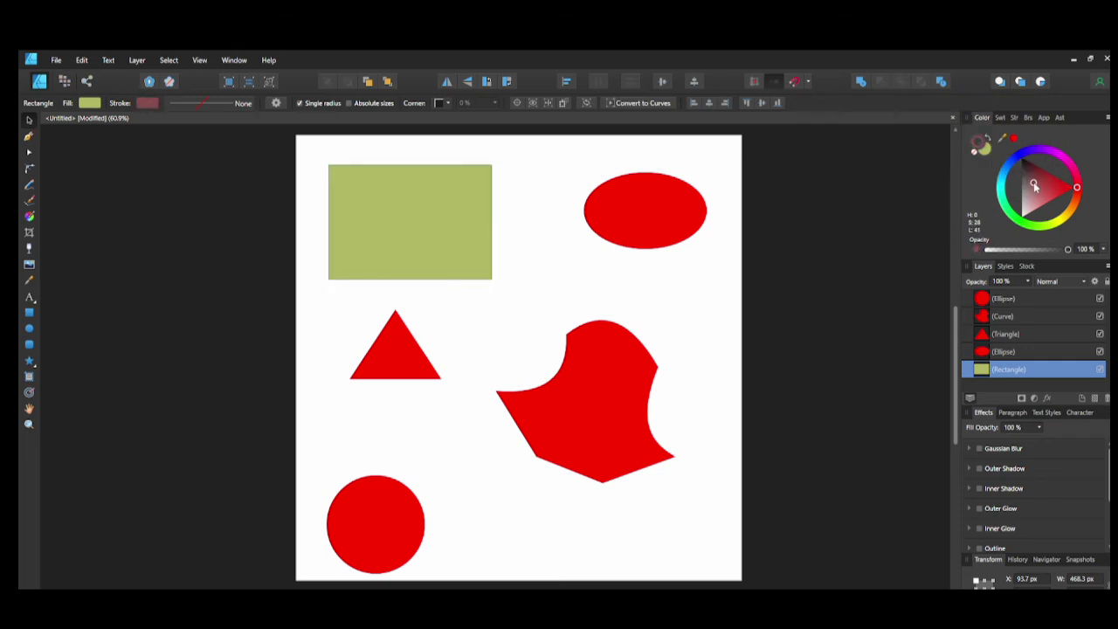
pyautogui.click(1016, 119)
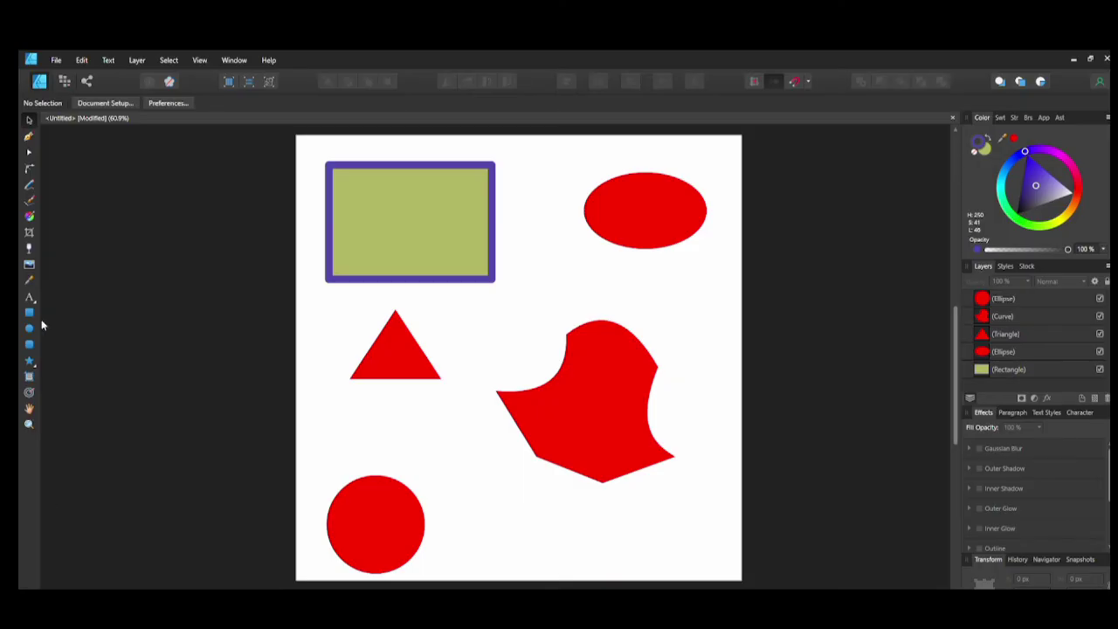
# Add large 'Hello' artistic text right of the rectangle in Arial Rounded MT Bold, coloured blue
pyautogui.click(29, 299)
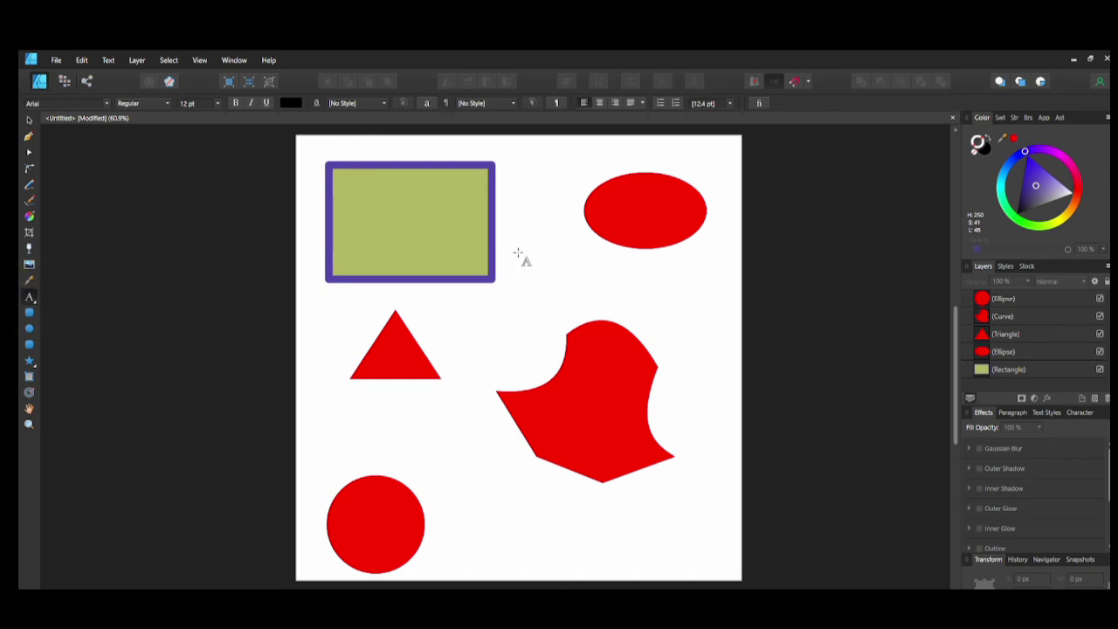
pyautogui.moveTo(520, 258); pyautogui.dragTo(557, 299)
pyautogui.write('Hello')
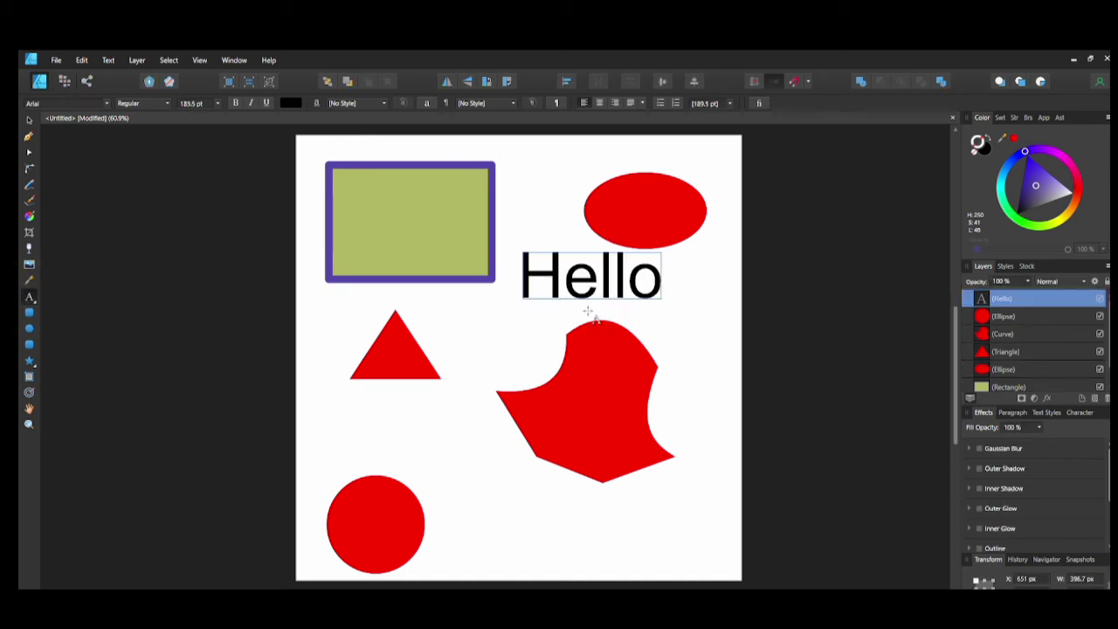
pyautogui.press('Escape')
pyautogui.click(108, 103)
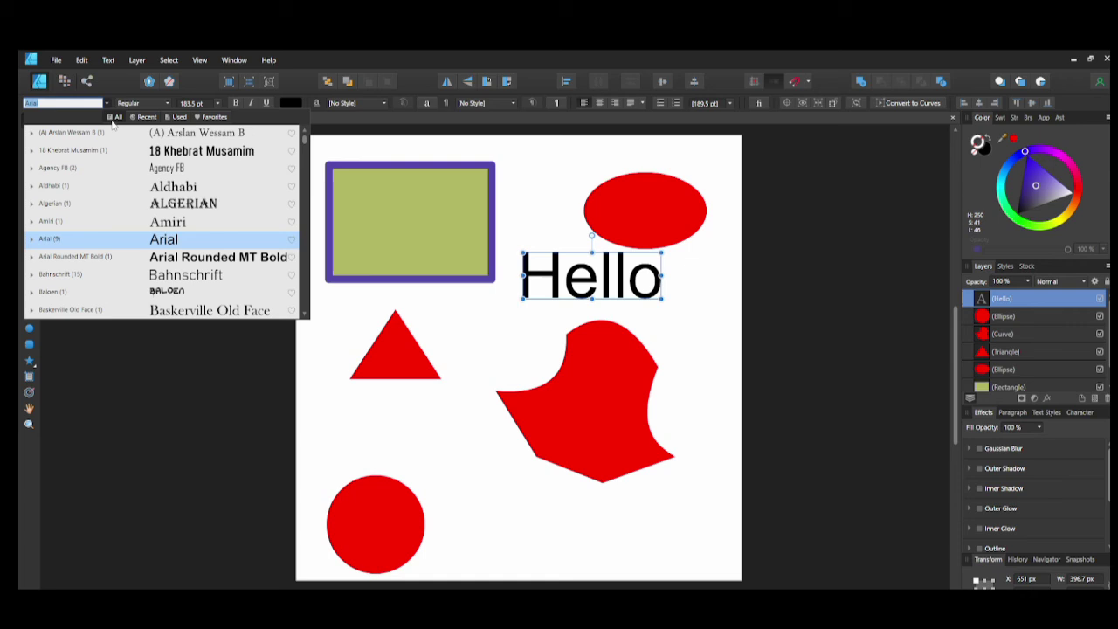
pyautogui.click(154, 257)
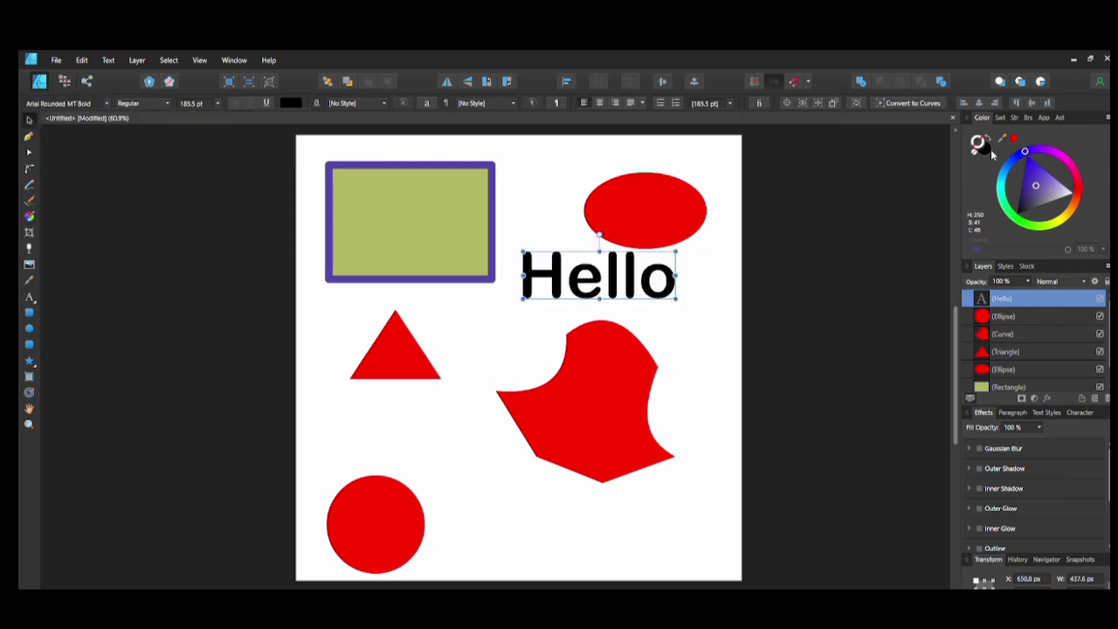
pyautogui.moveTo(1057, 155); pyautogui.dragTo(1014, 159)
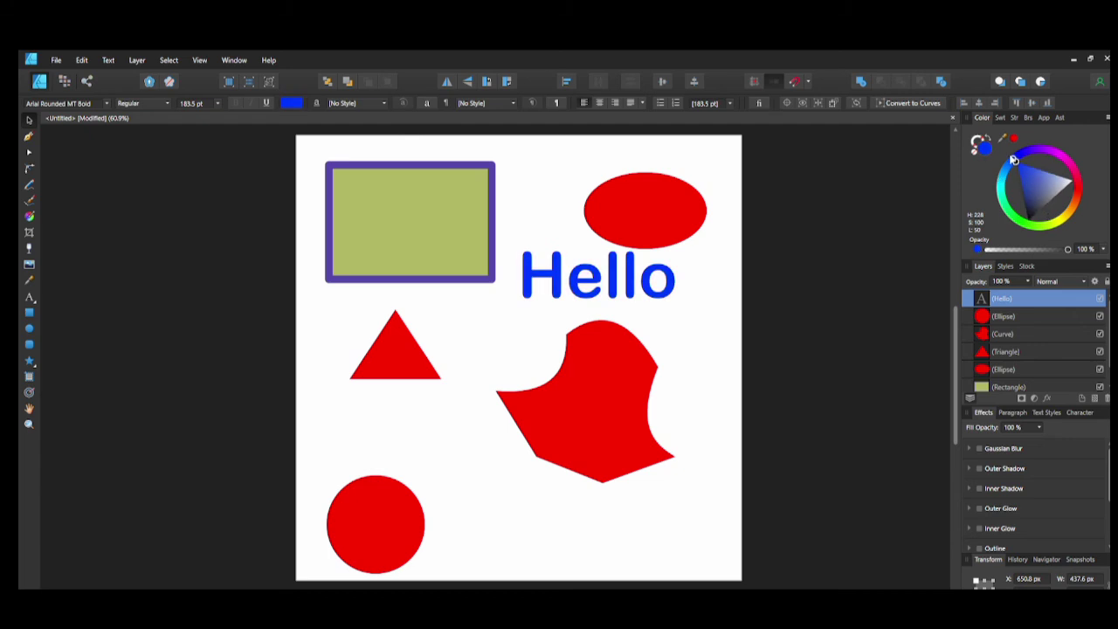
# In the Character panel, give 'Hello' 35 ‰ tracking and 114 % vertical scale
pyautogui.click(427, 106)
pyautogui.moveTo(205, 150); pyautogui.dragTo(173, 140)
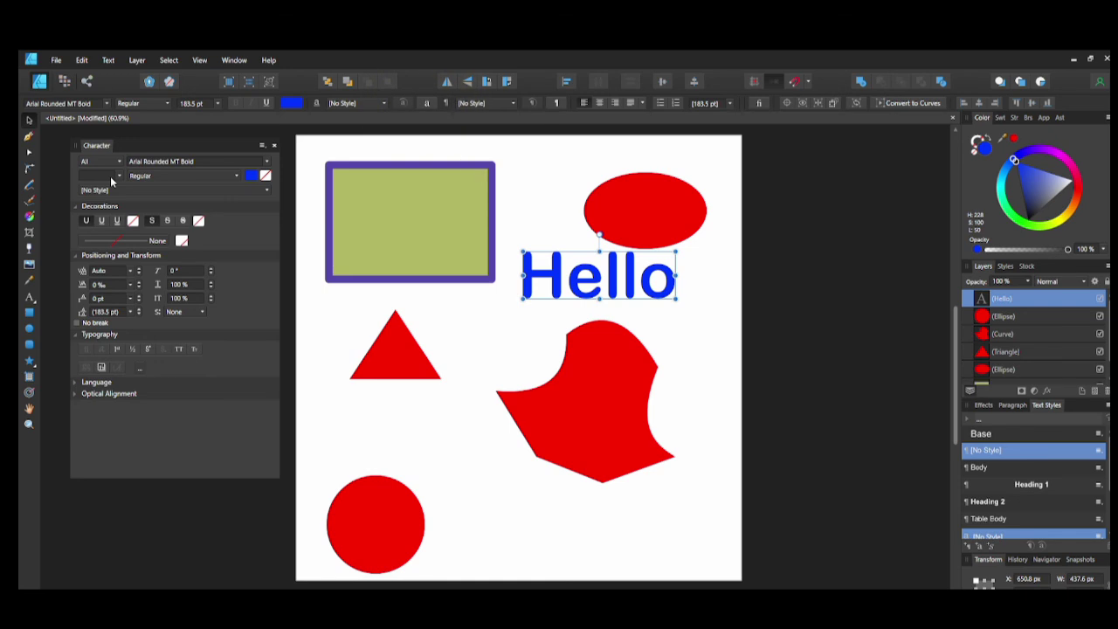
pyautogui.click(102, 221)
pyautogui.click(86, 221)
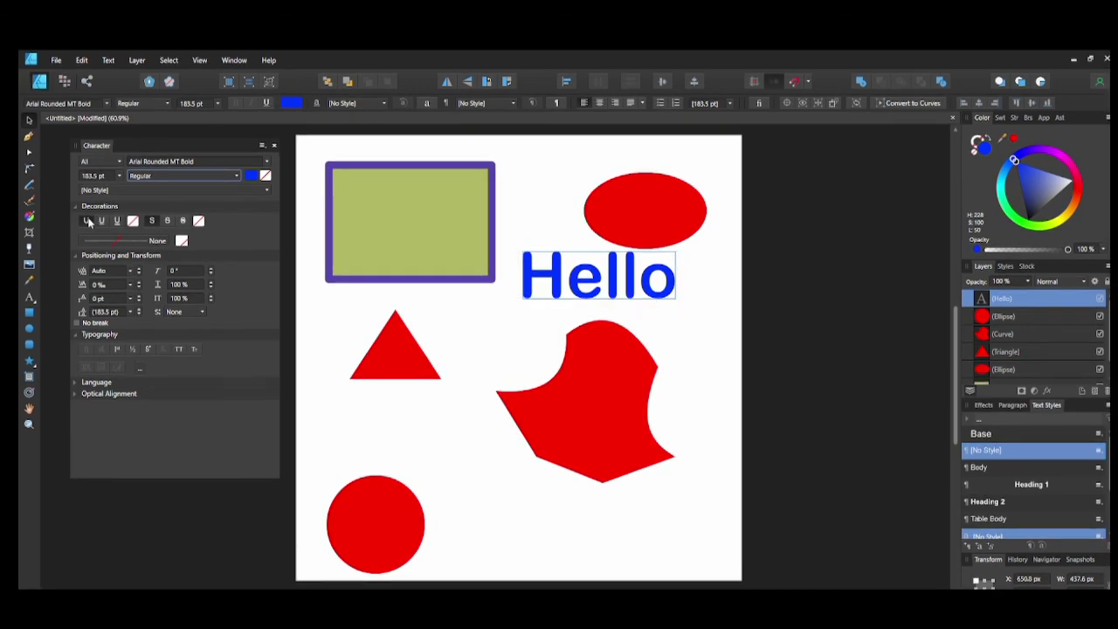
pyautogui.click(137, 287)
pyautogui.moveTo(137, 286); pyautogui.dragTo(131, 281)
pyautogui.moveTo(209, 298); pyautogui.dragTo(210, 293)
pyautogui.click(274, 145)
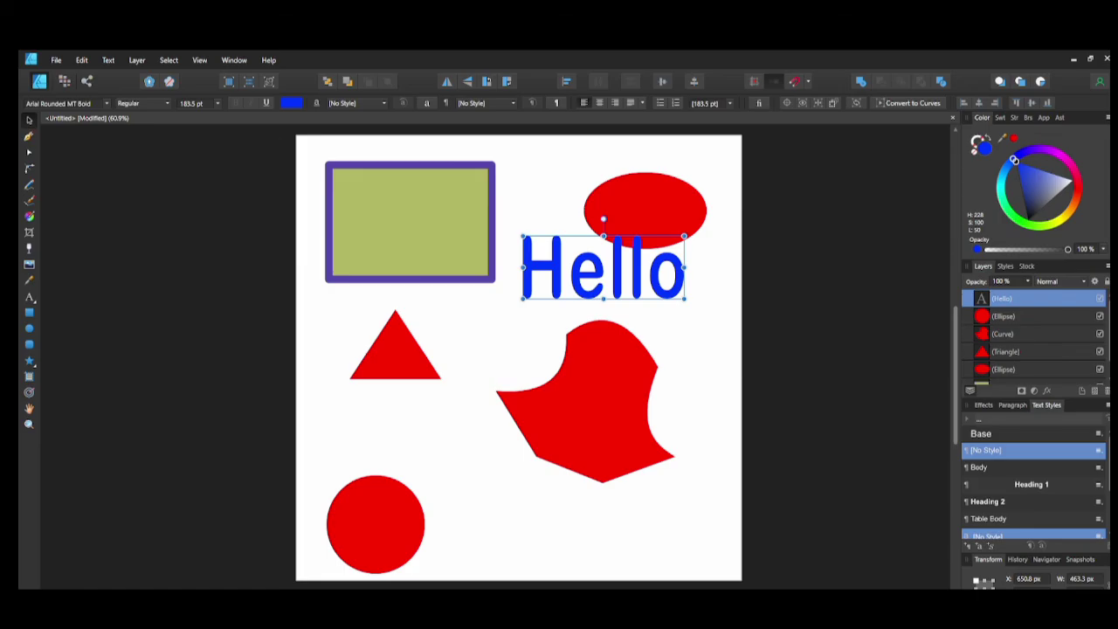